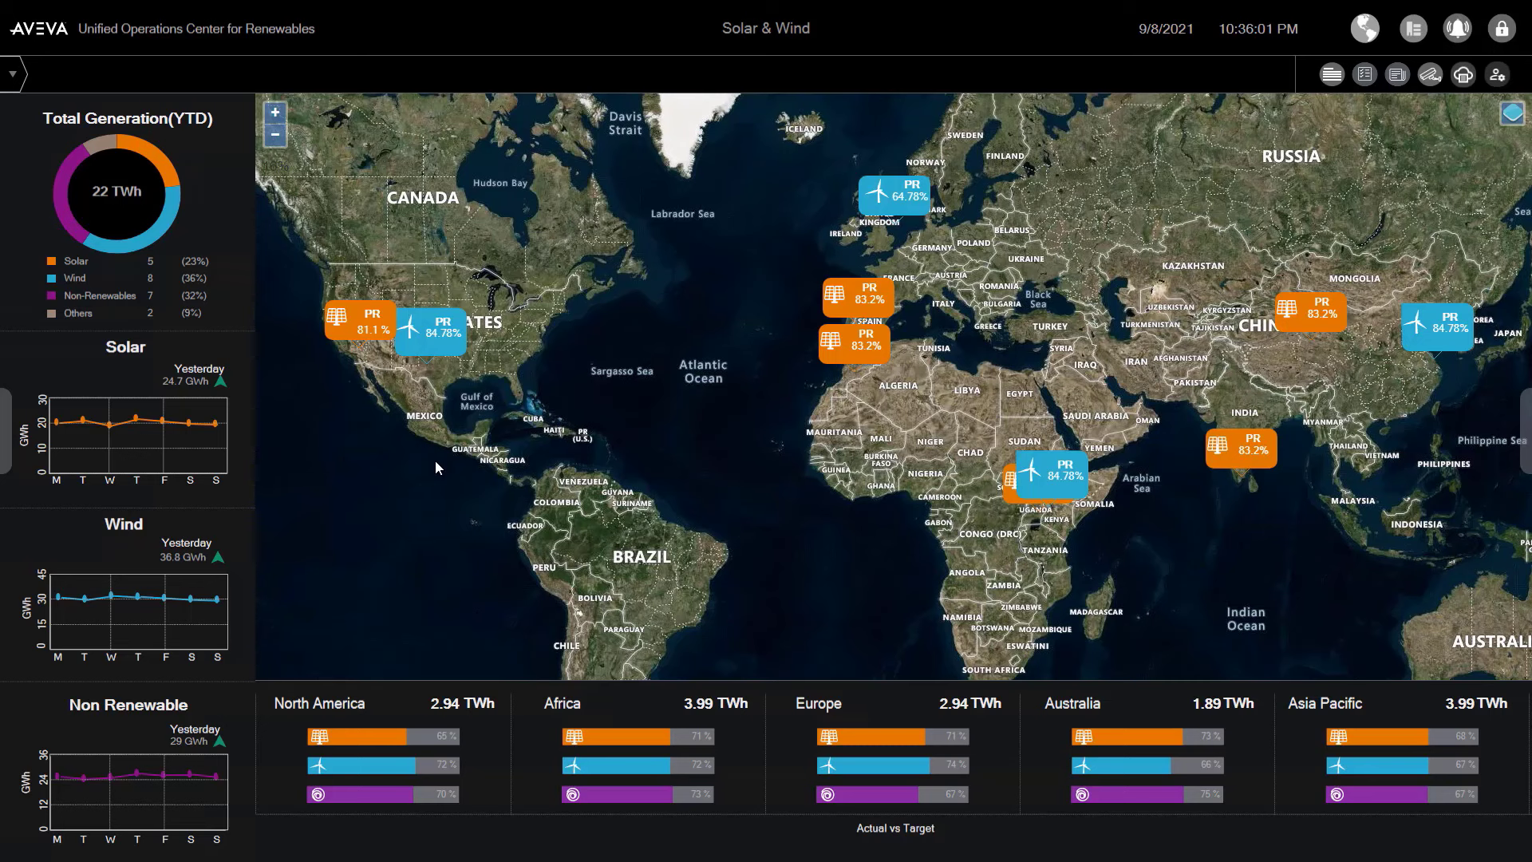
# Step: Zoom and pan the world map onto the western United States solar and wind markers
pyautogui.scroll(1, 385, 383)
pyautogui.scroll(1, 385, 382)
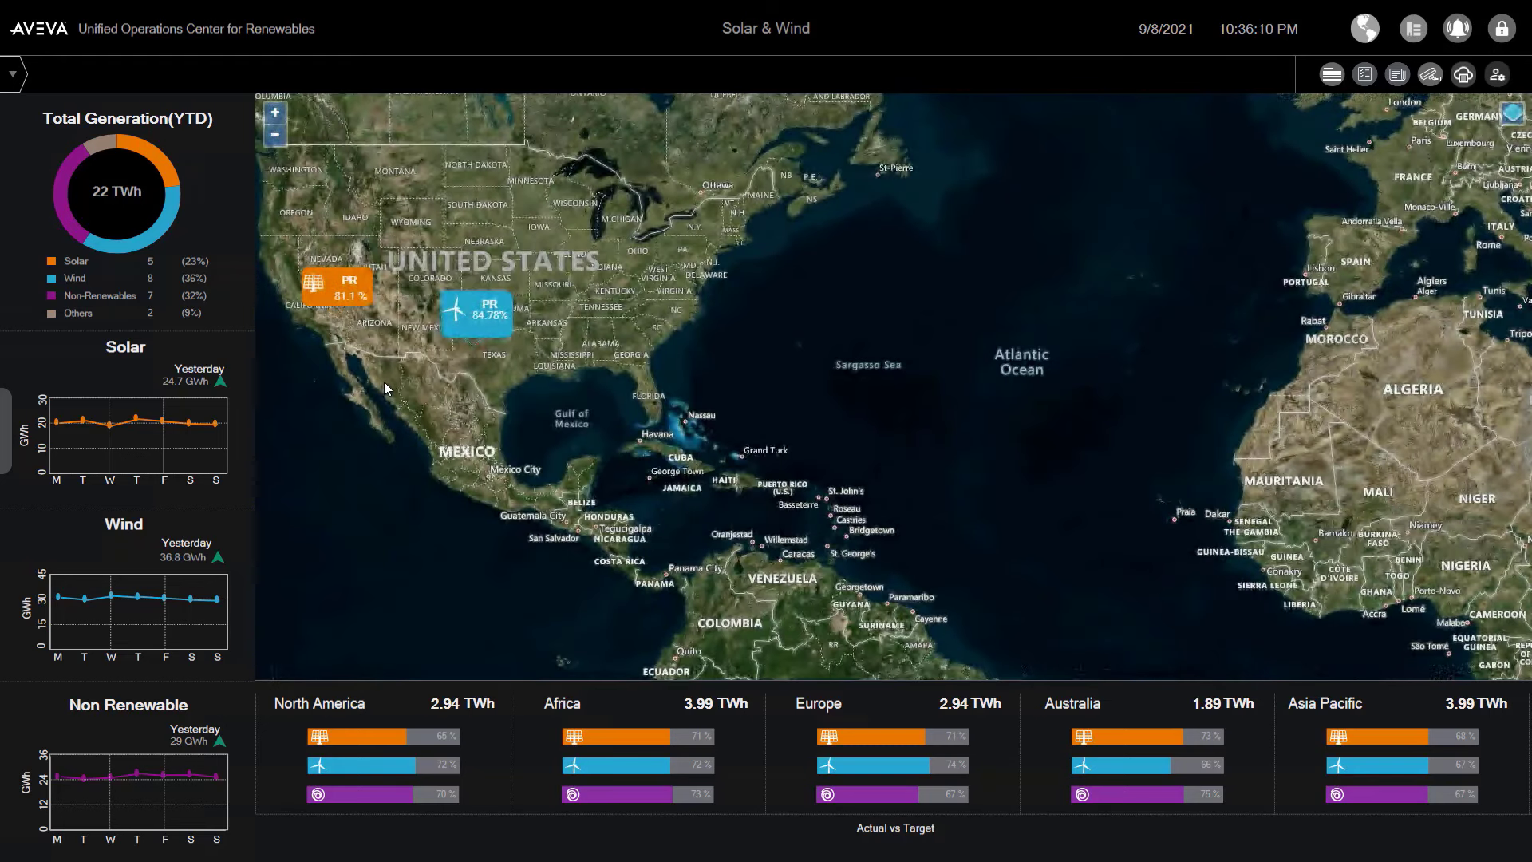
pyautogui.moveTo(441, 367); pyautogui.dragTo(504, 409)
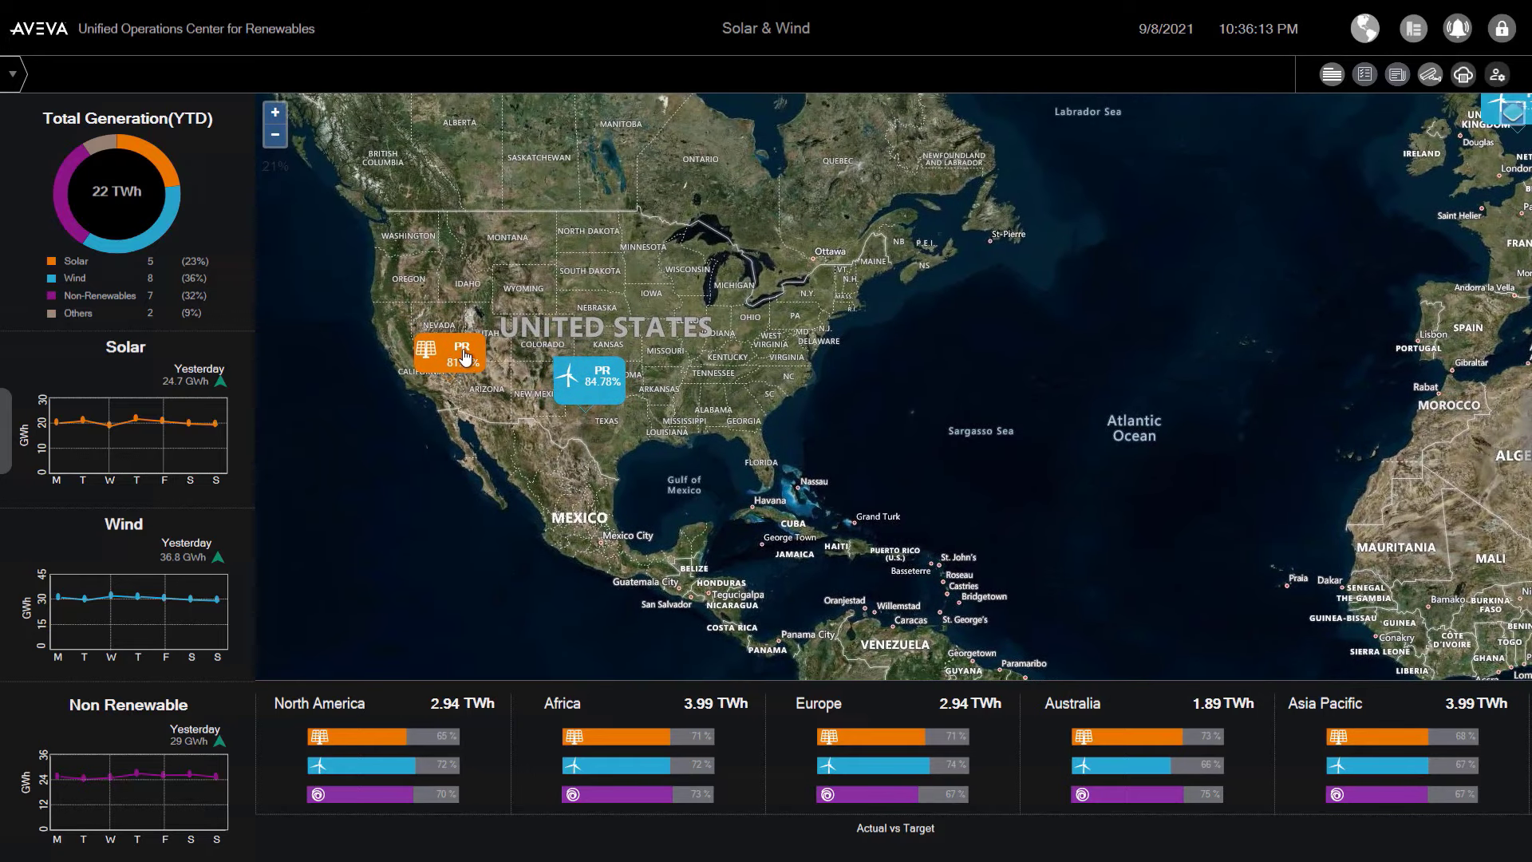
# Step: Open the Clark Mountain solar site's Operations and Control page and check its breadcrumb page list
pyautogui.click(449, 355)
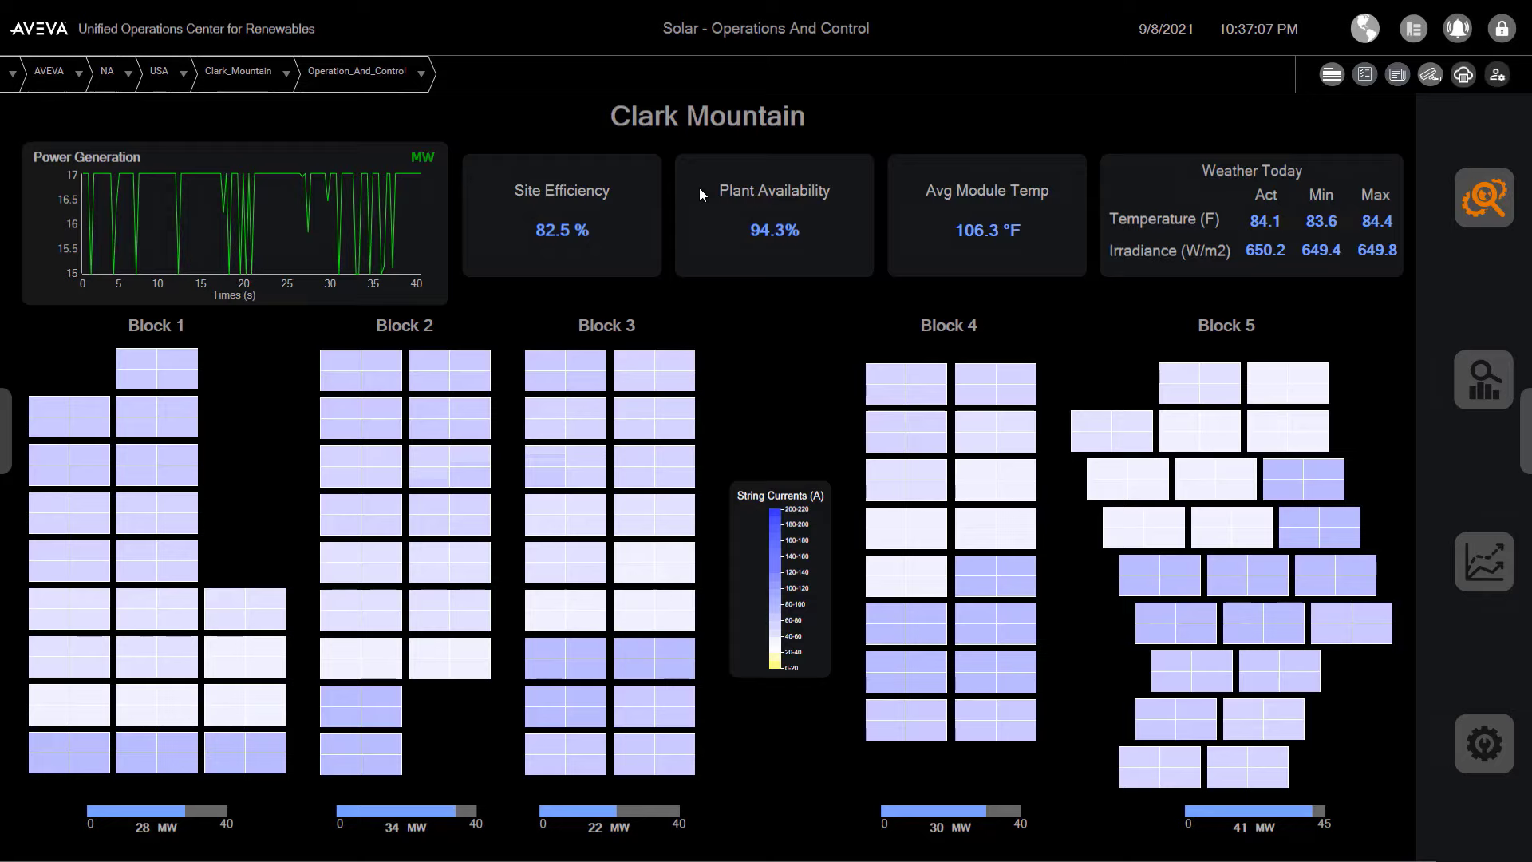
pyautogui.click(422, 74)
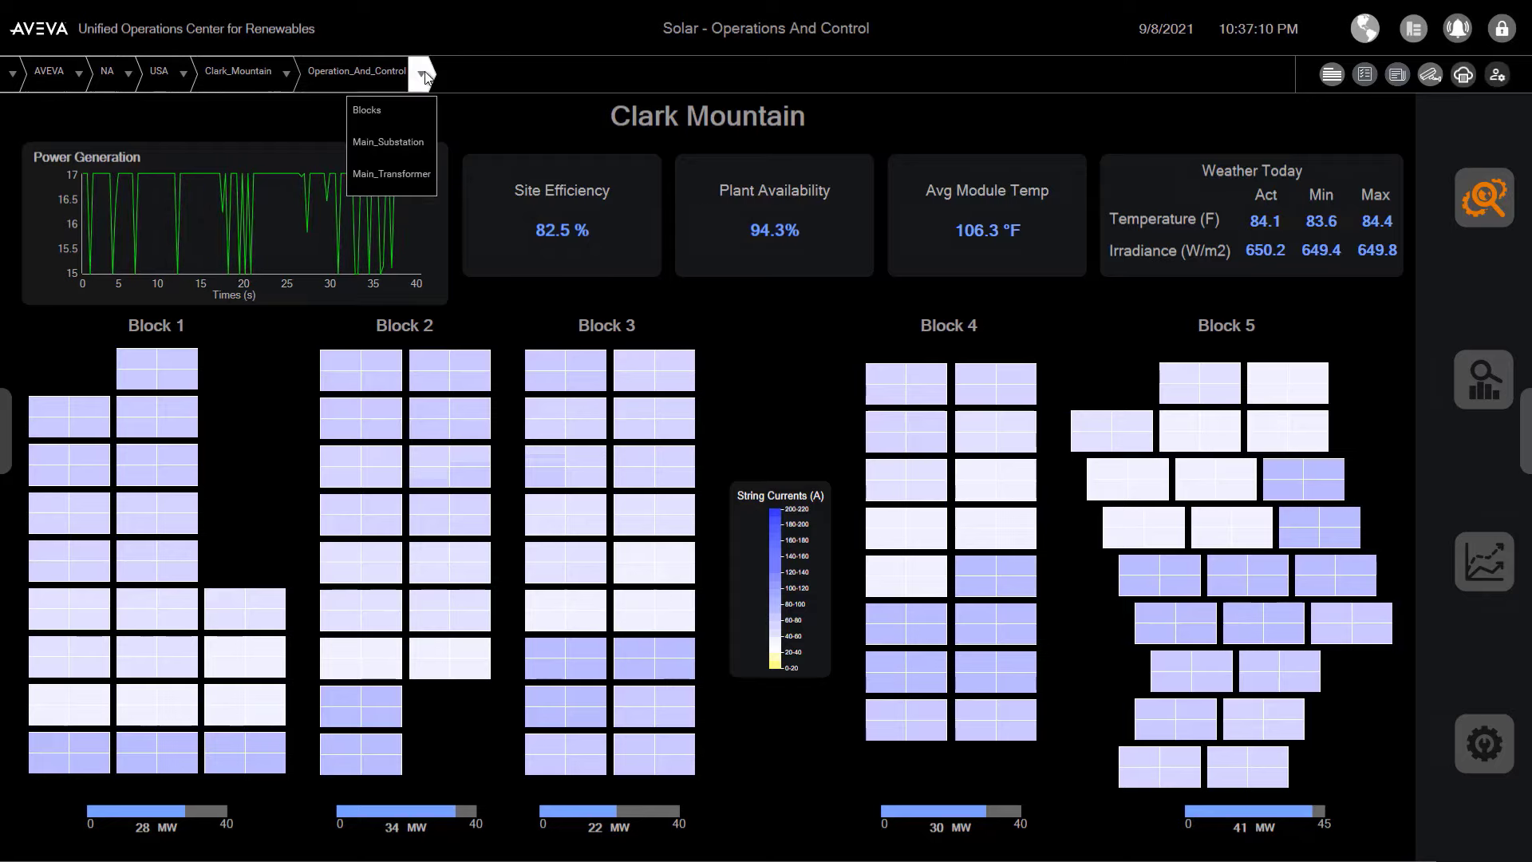
pyautogui.click(422, 74)
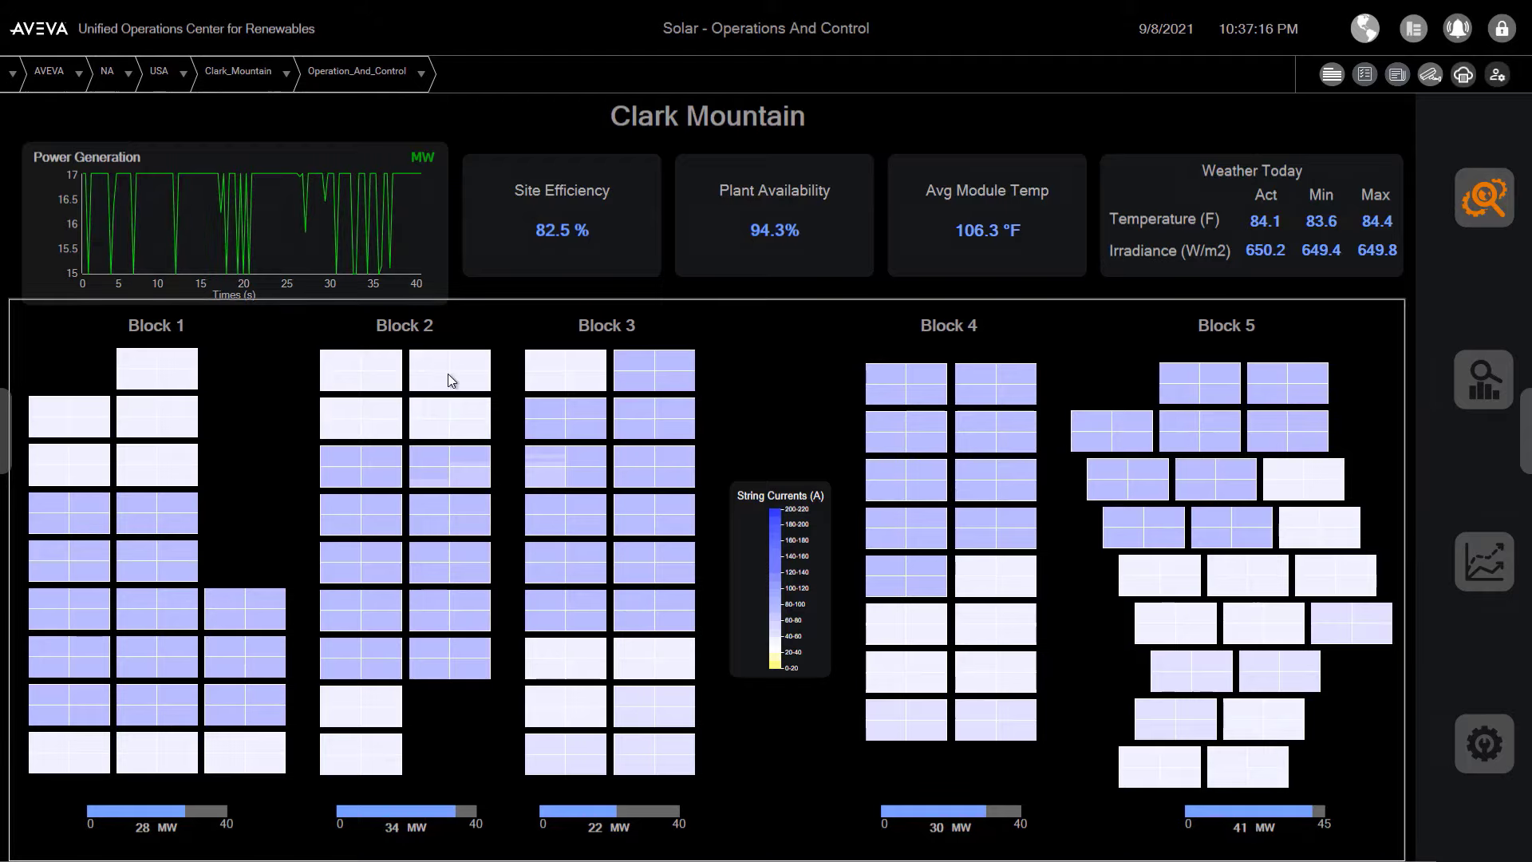
# Step: Open the Block Level Monitoring table for Clark Mountain's five blocks, which shows one SCB alert
pyautogui.click(472, 332)
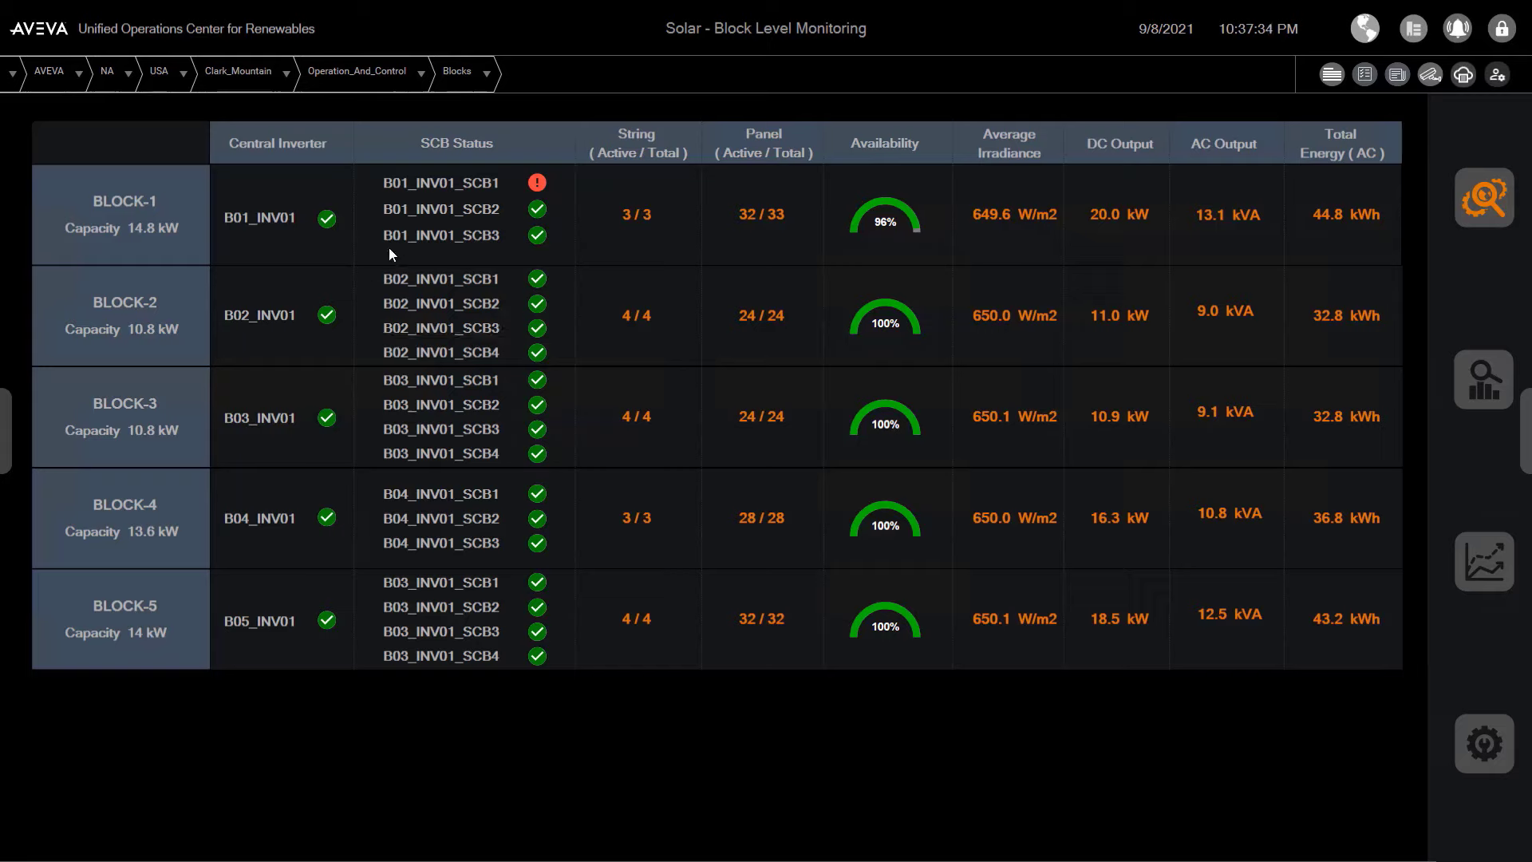
# Step: Drill from alarmed combiner box B01_INV01_SCB1 into string B01_INV01_STR01's panel monitoring page
pyautogui.click(419, 181)
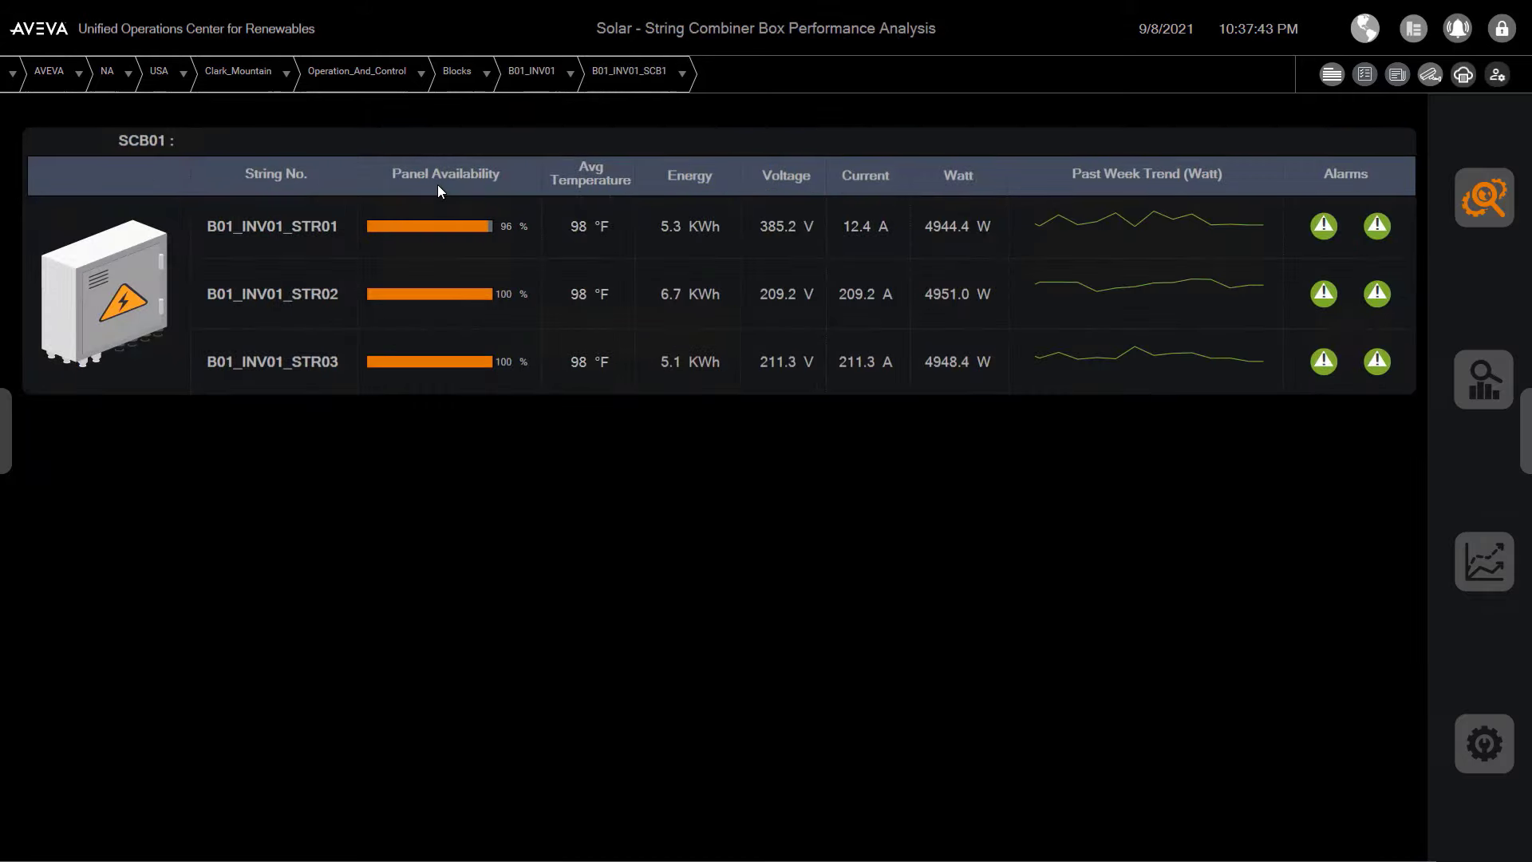
pyautogui.click(303, 223)
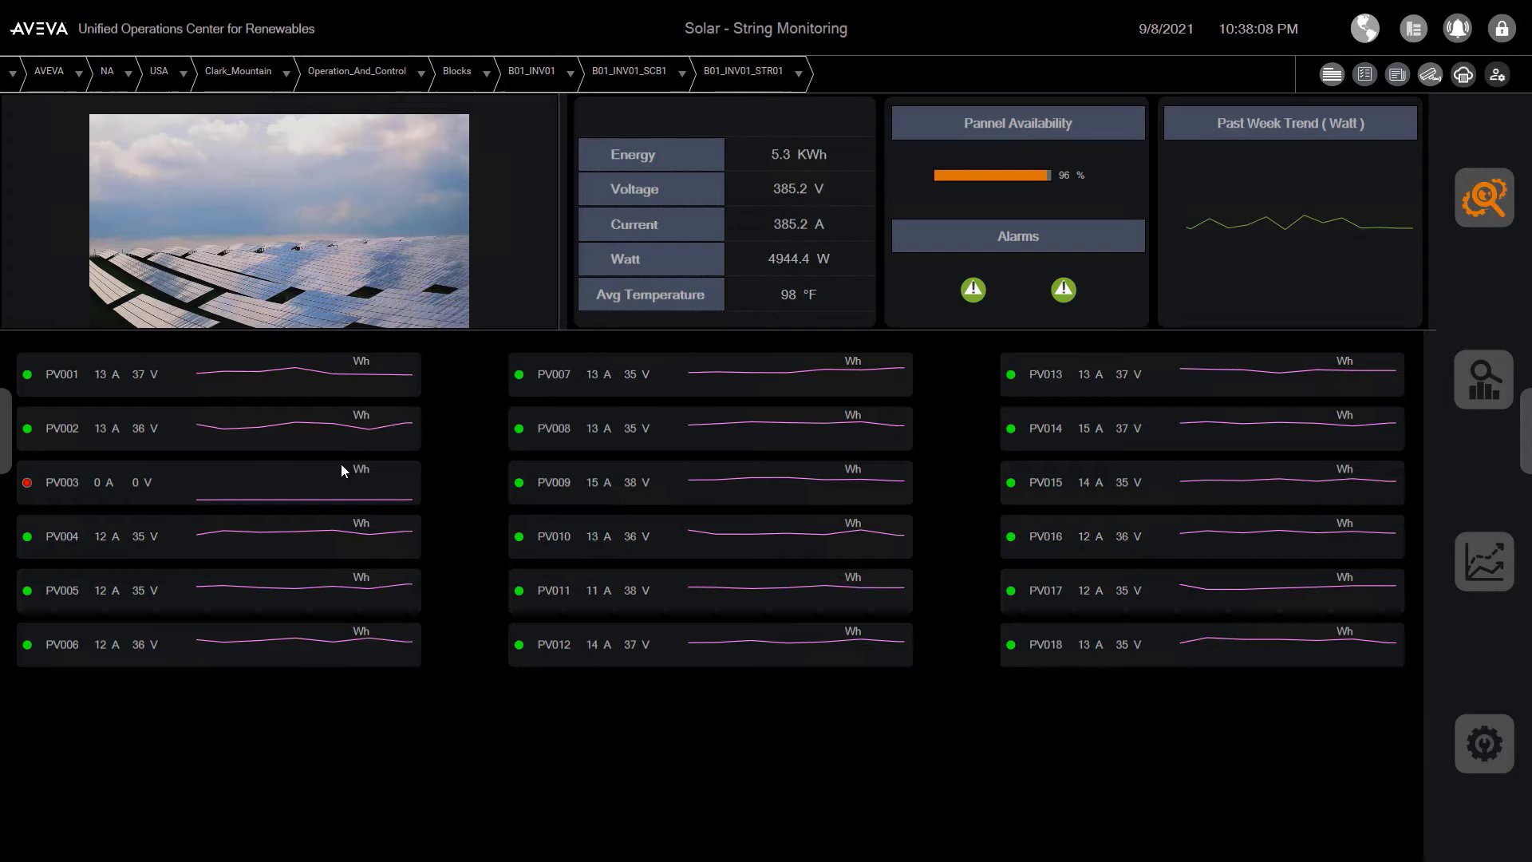
# Step: Open Revenue and Performance and expand the Performance Ratio gauge into its Blocks 1–3 monthly trend
pyautogui.click(799, 73)
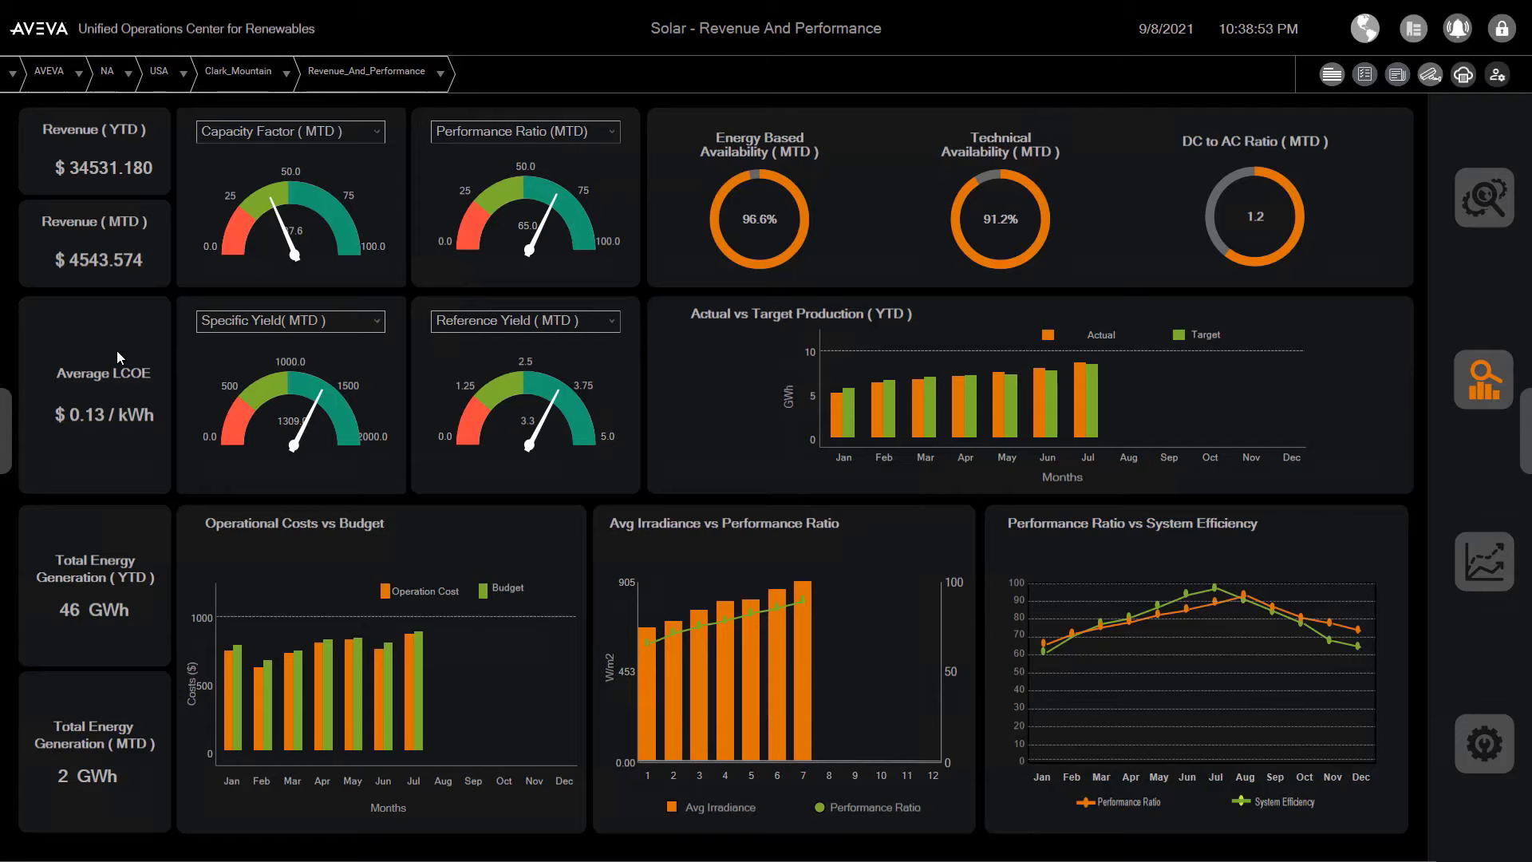
pyautogui.click(533, 131)
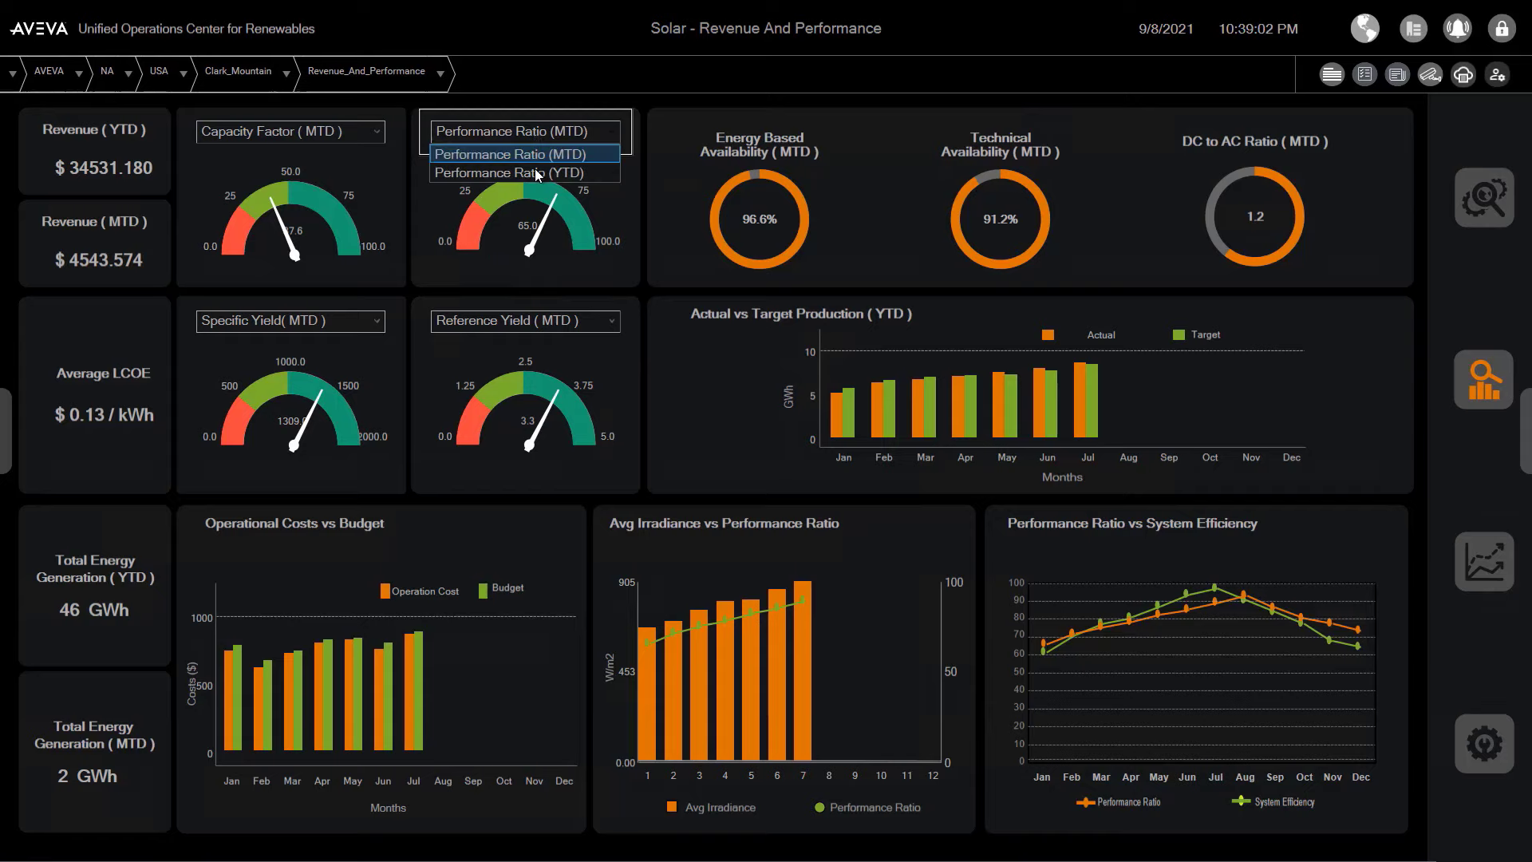
pyautogui.click(559, 237)
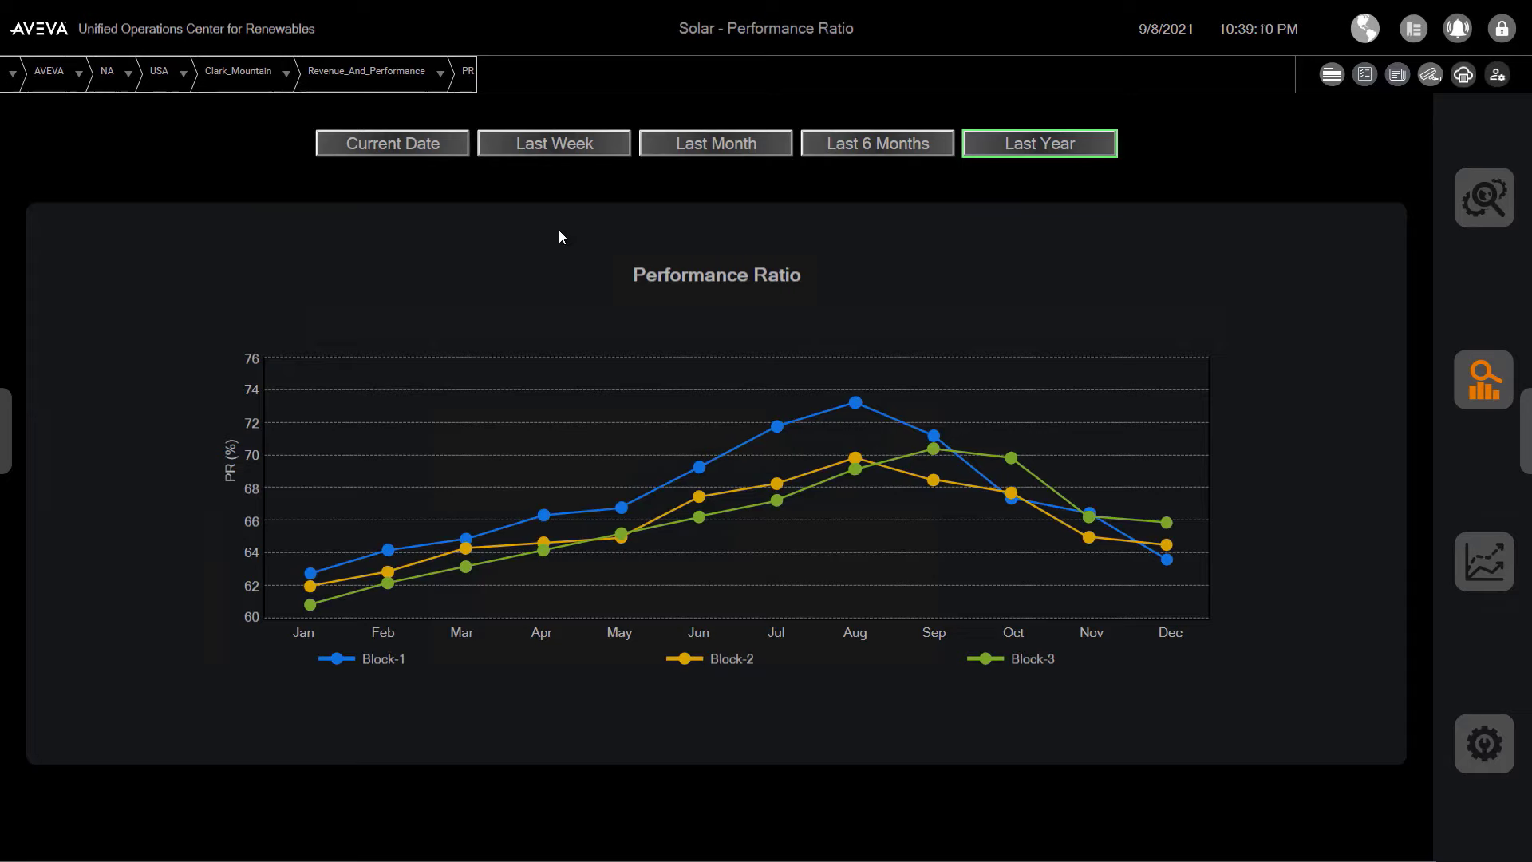
# Step: Move from Forecasting and Analysis to Maintenance and Availability, showing 81% plant availability
pyautogui.click(1501, 573)
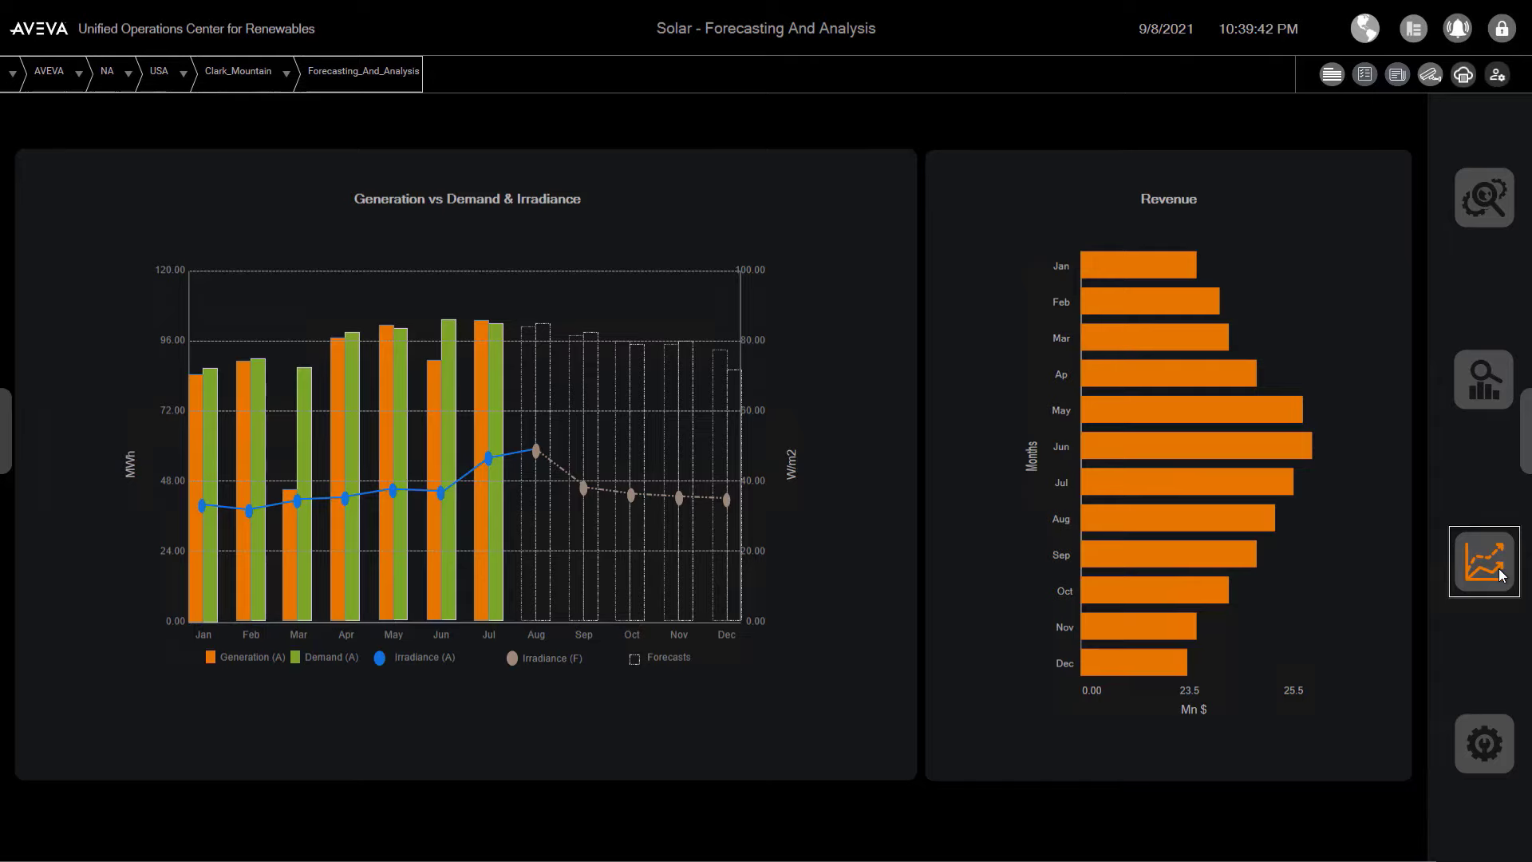
pyautogui.click(1484, 744)
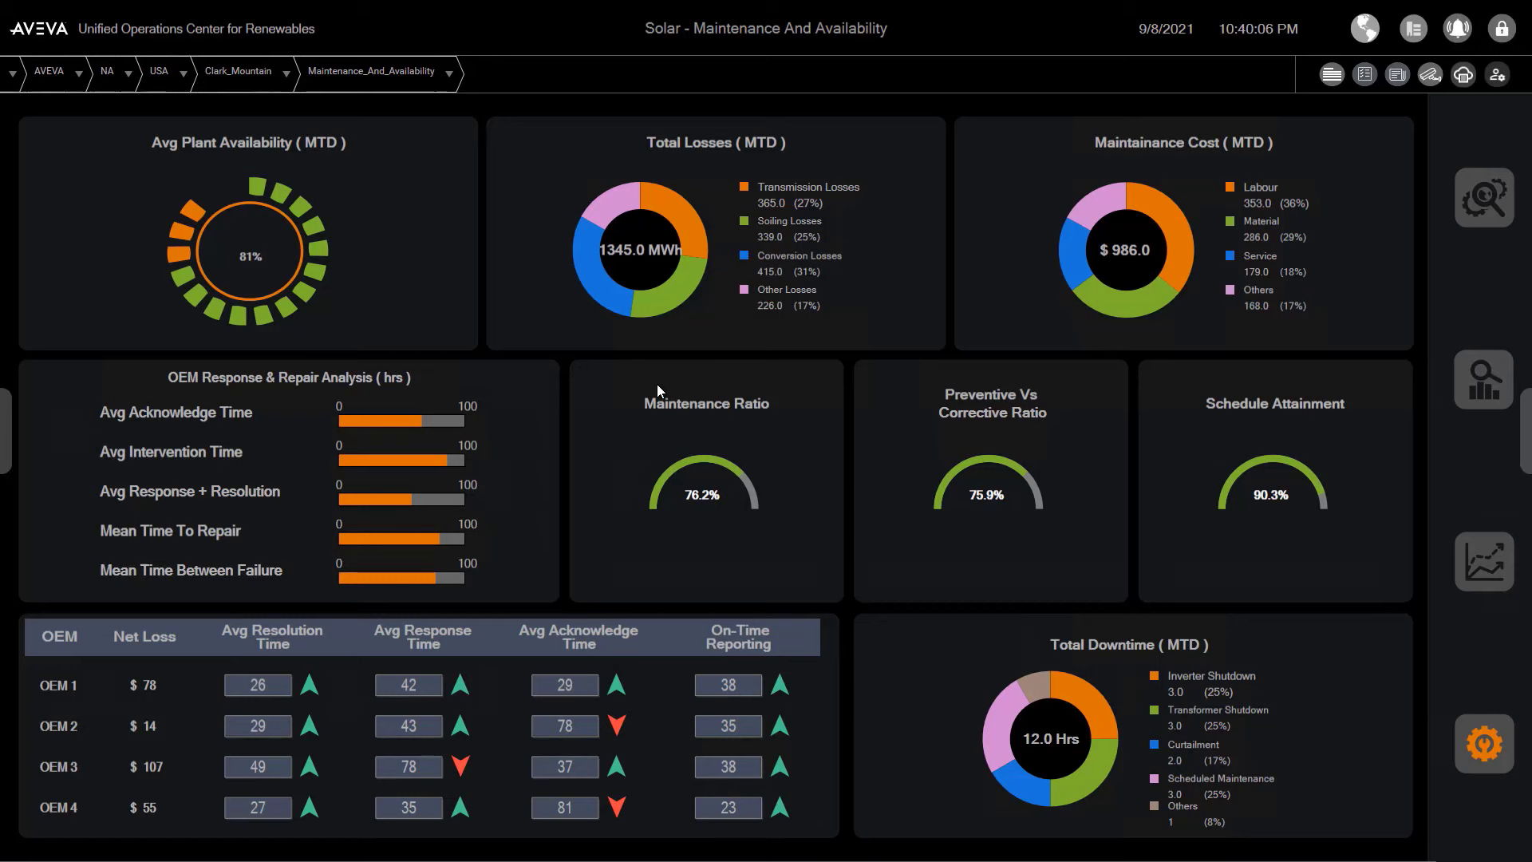
# Step: Return to the Solar & Wind world map and open the first wind turbine's performance analysis
pyautogui.click(1365, 35)
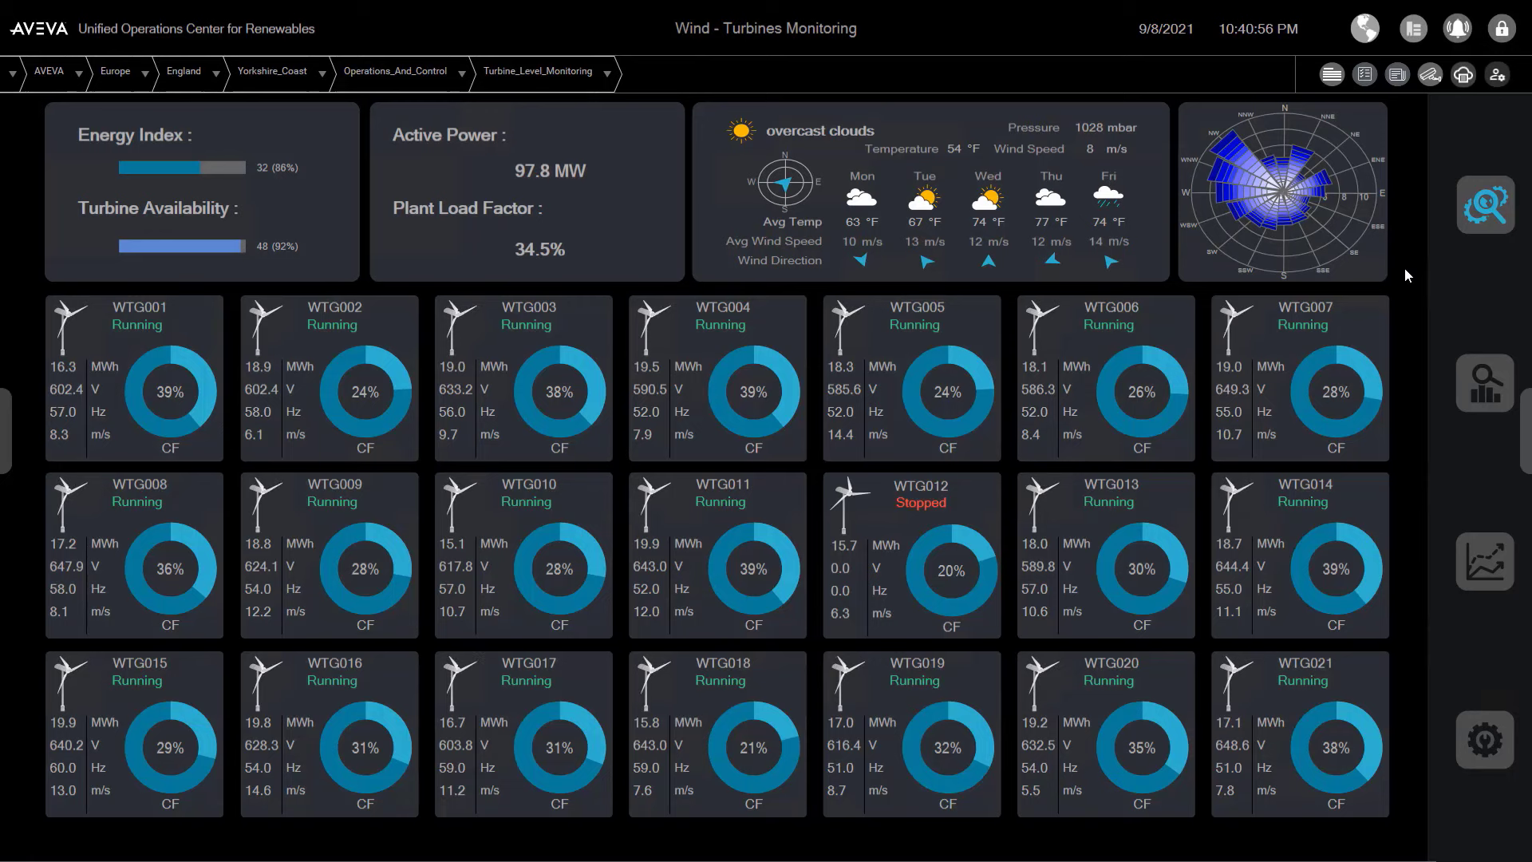
pyautogui.click(158, 347)
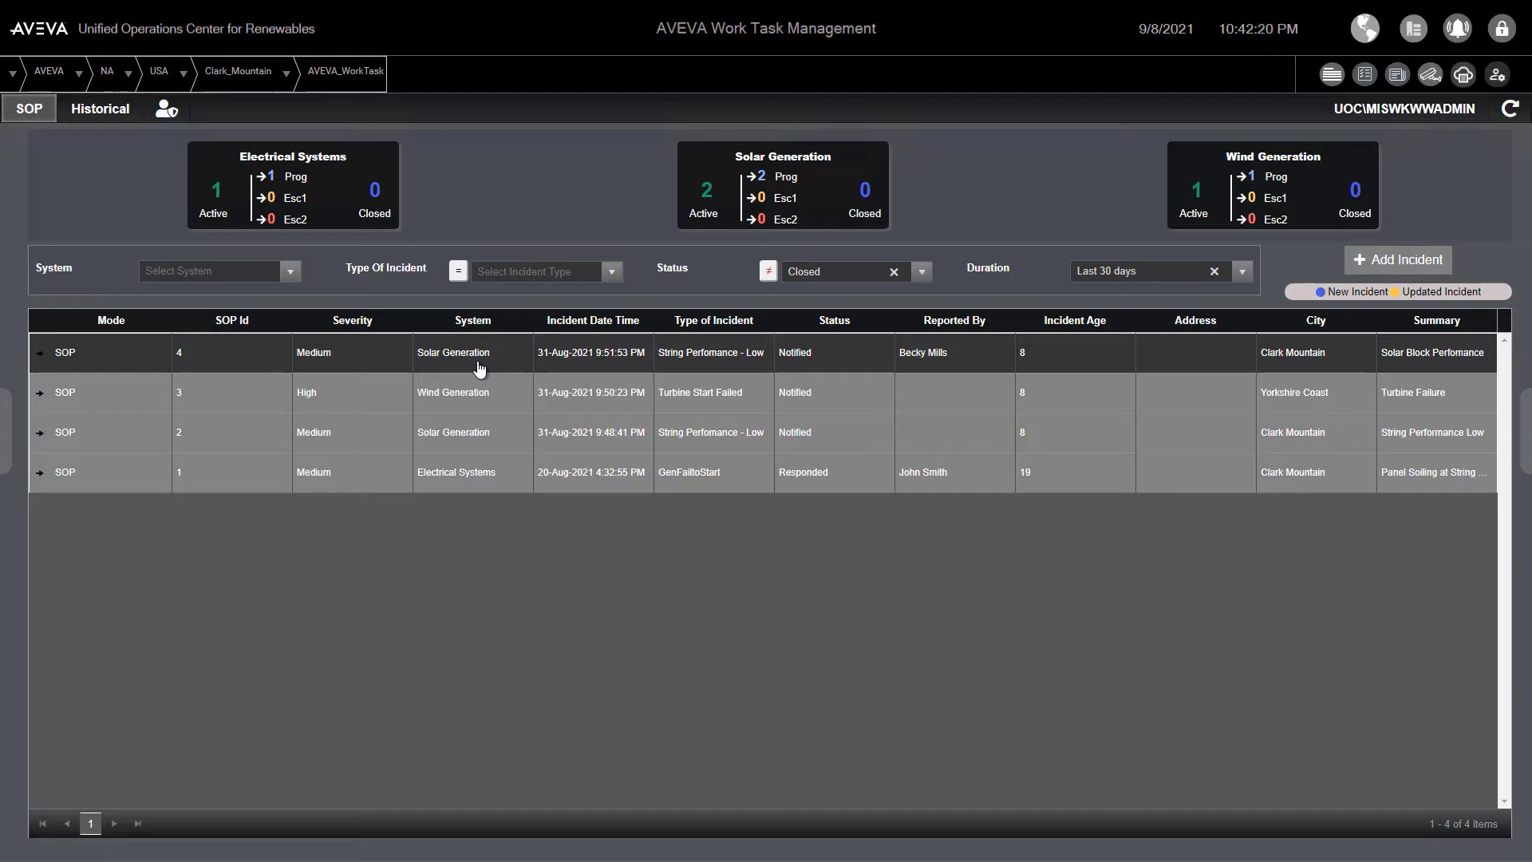
# Step: Expand incident SOP 4, review its SOP Map View at the Notified stage, then close it
pyautogui.click(479, 368)
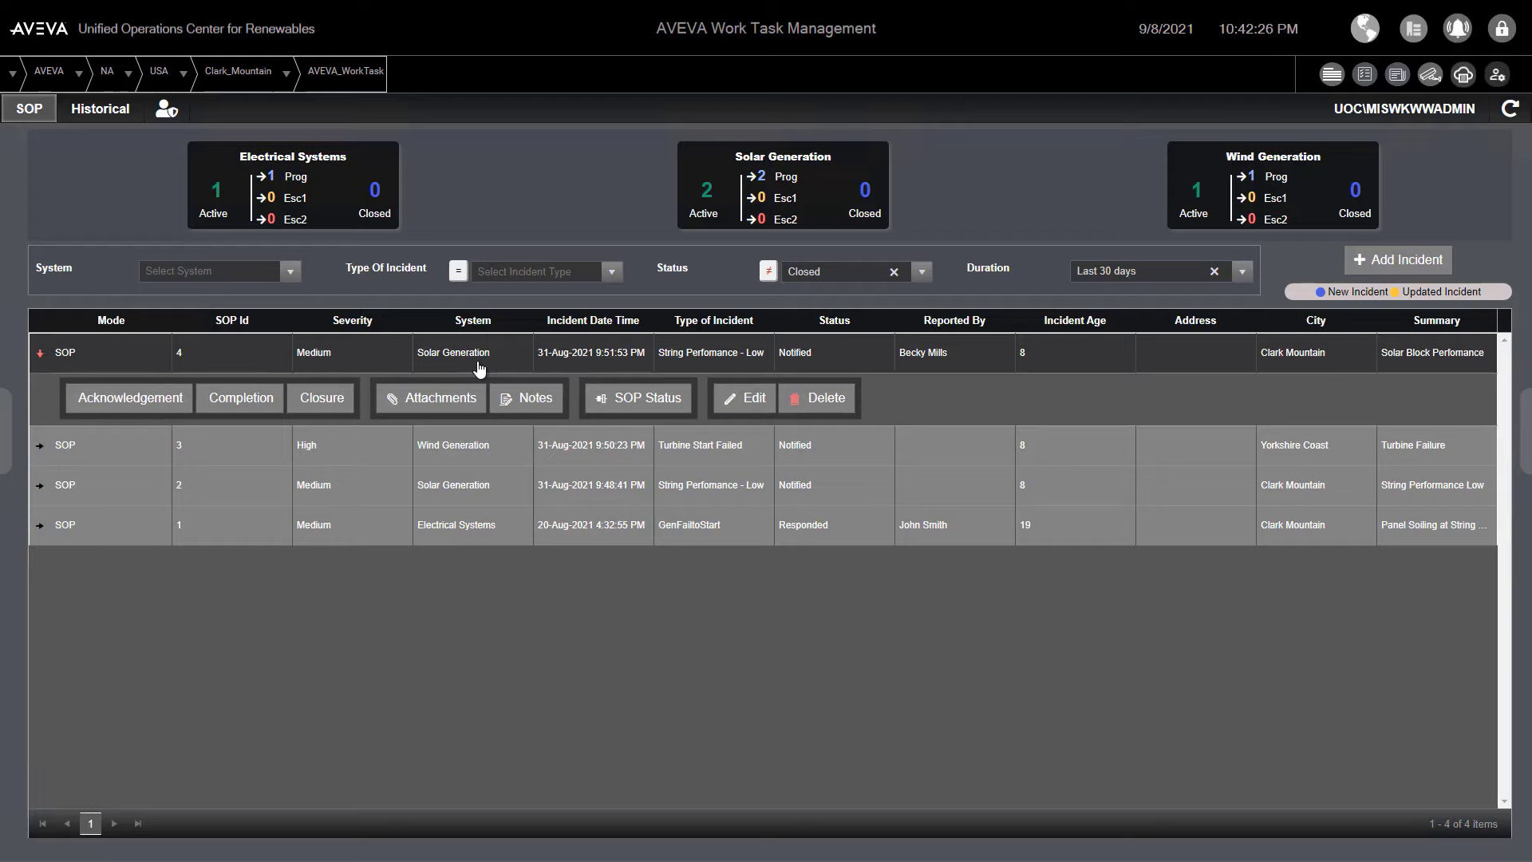
pyautogui.click(628, 417)
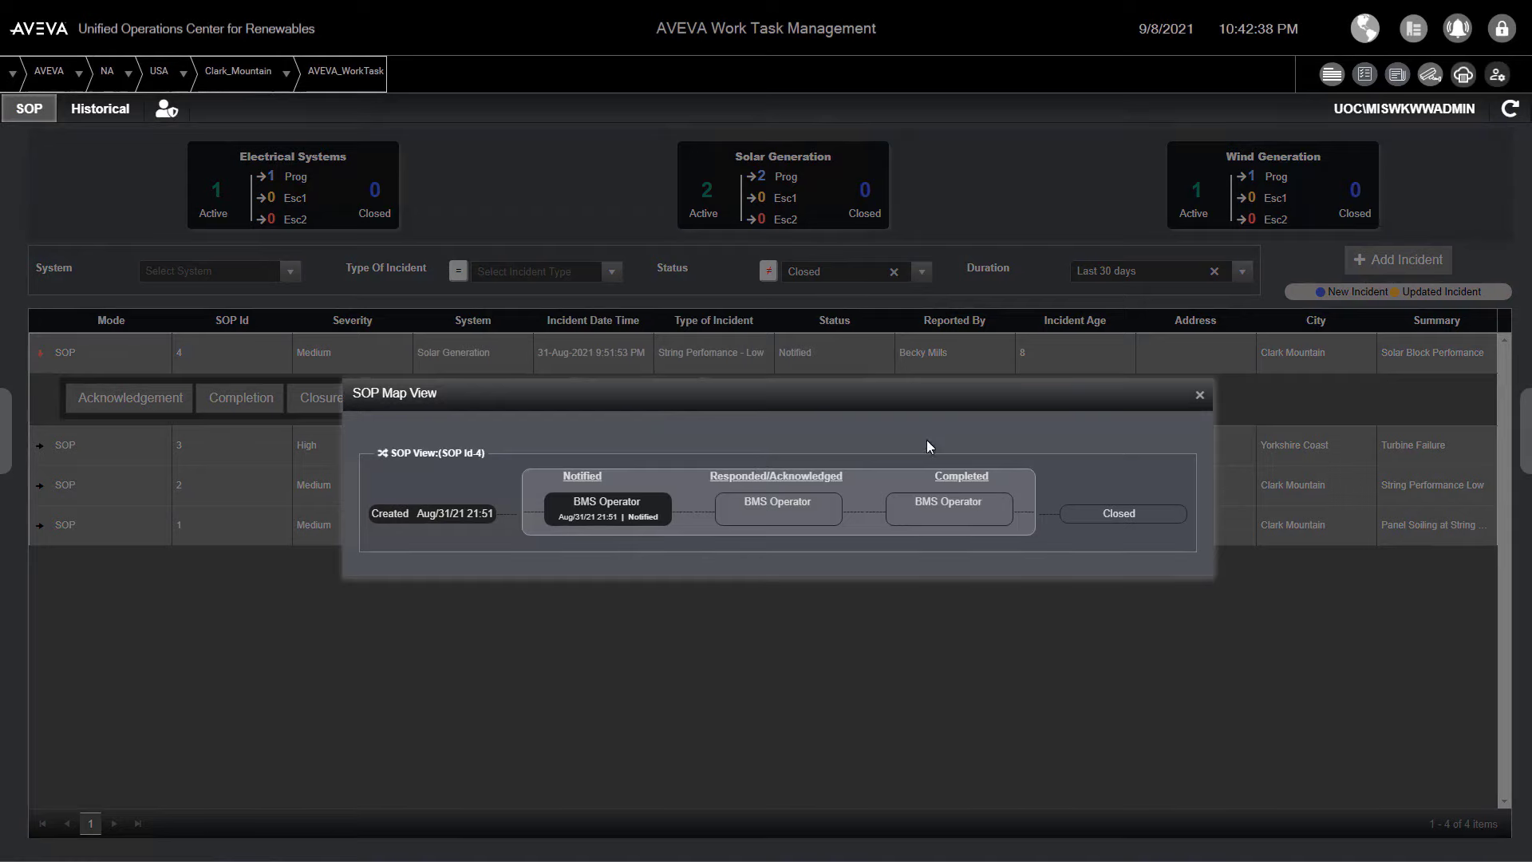
pyautogui.click(1200, 395)
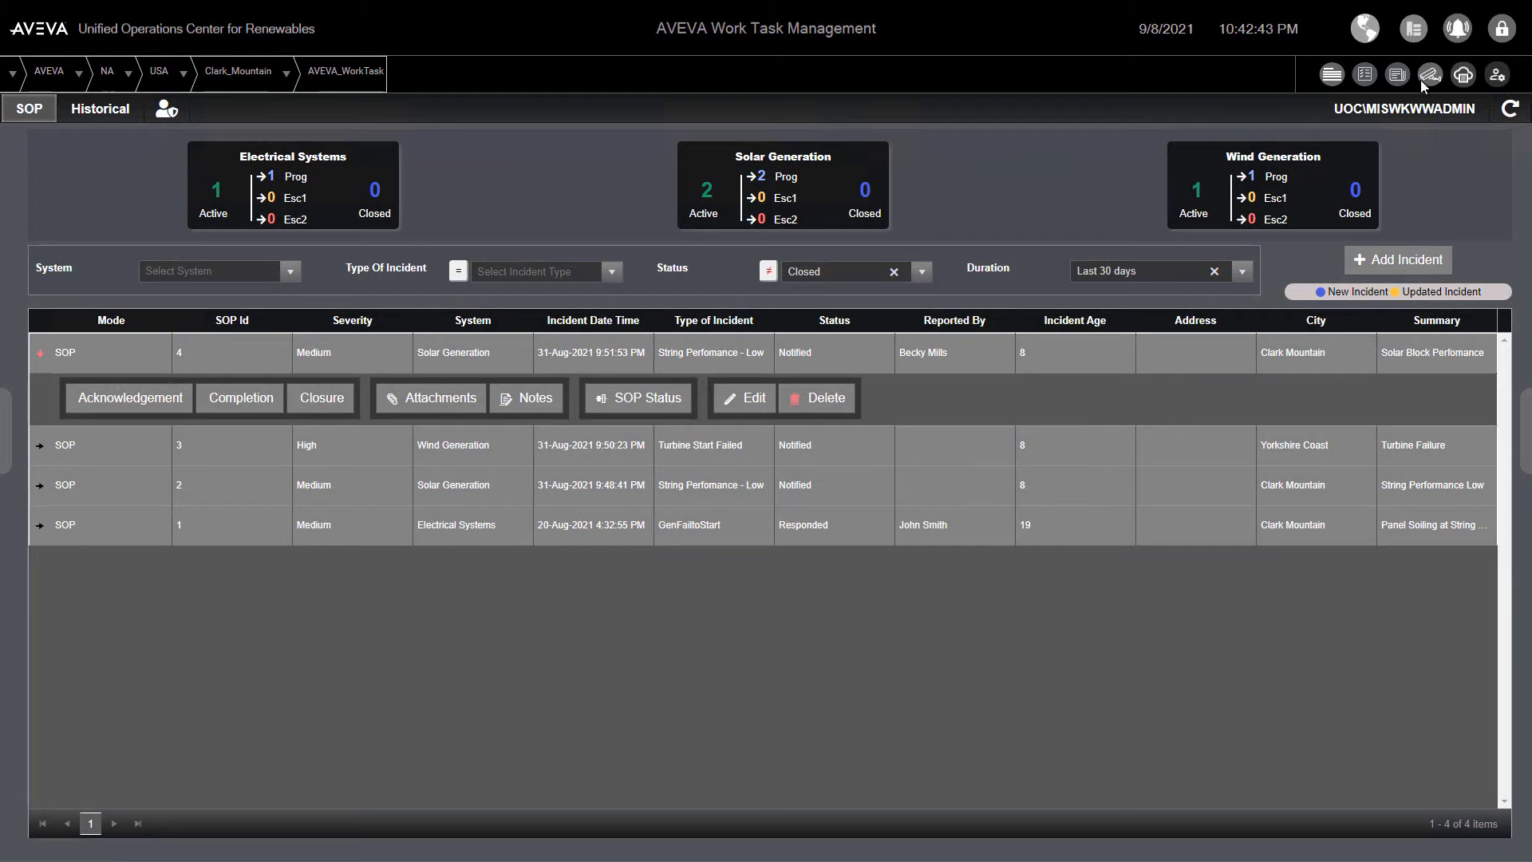
# Step: Open PI Vision, zoom the Solar Generation trend to a shorter period, and expand it in an Ad Hoc Workspace
pyautogui.click(1430, 74)
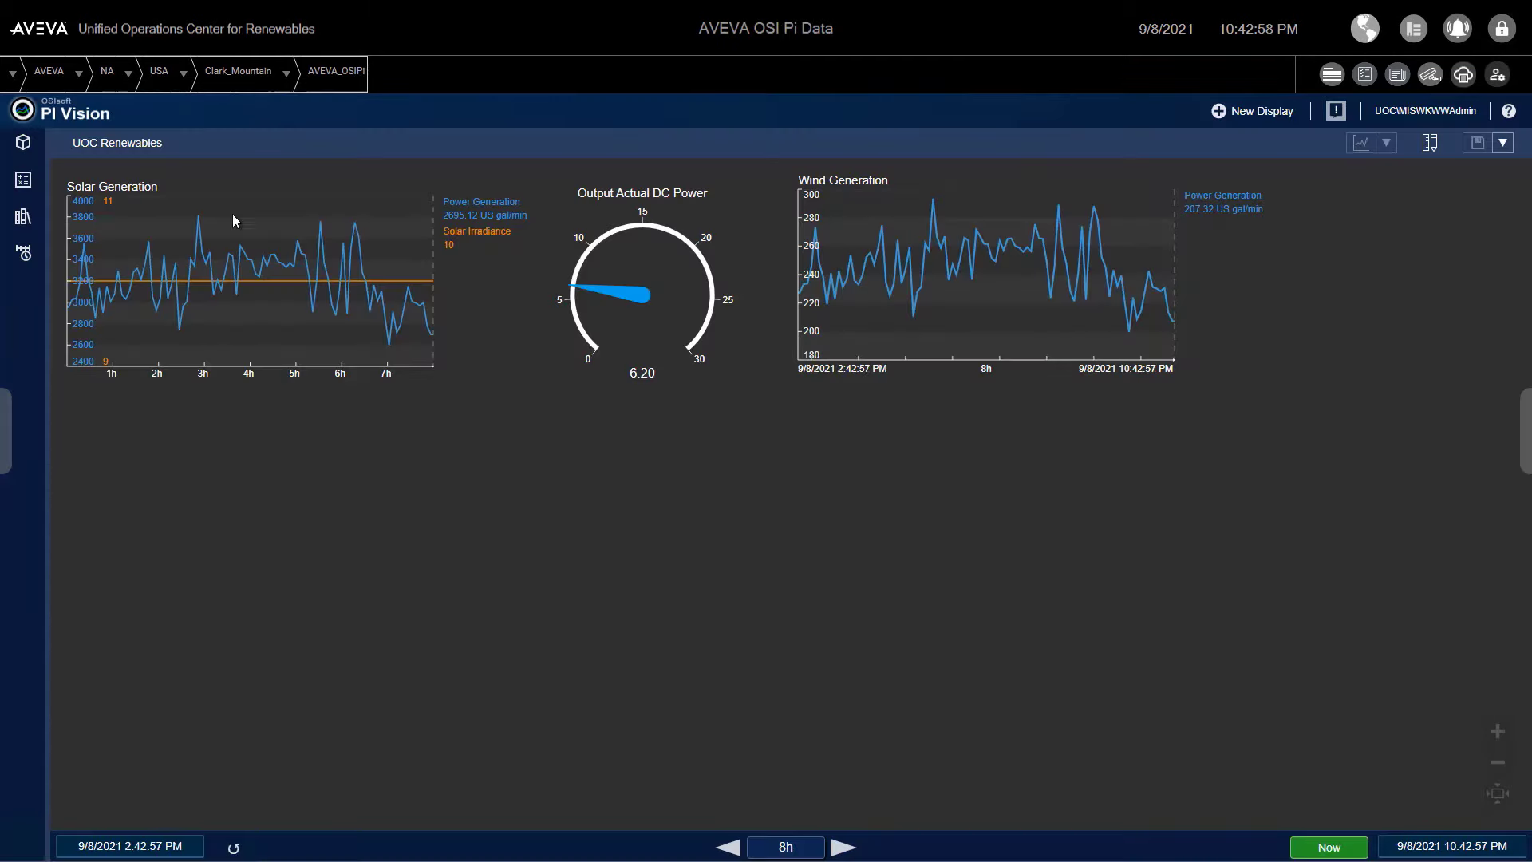
pyautogui.moveTo(223, 209); pyautogui.dragTo(409, 351)
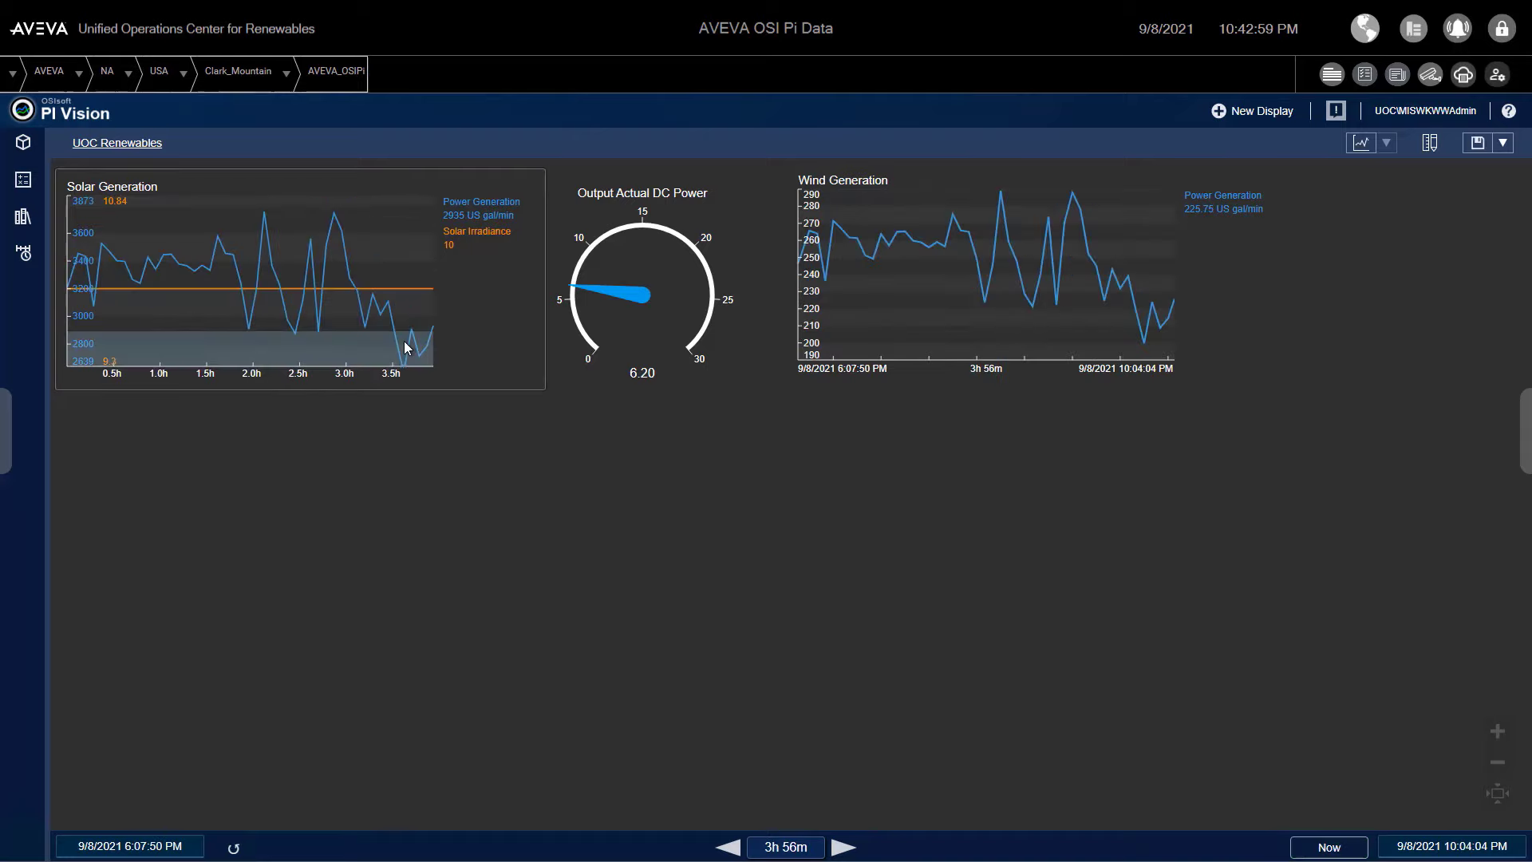
pyautogui.click(1359, 145)
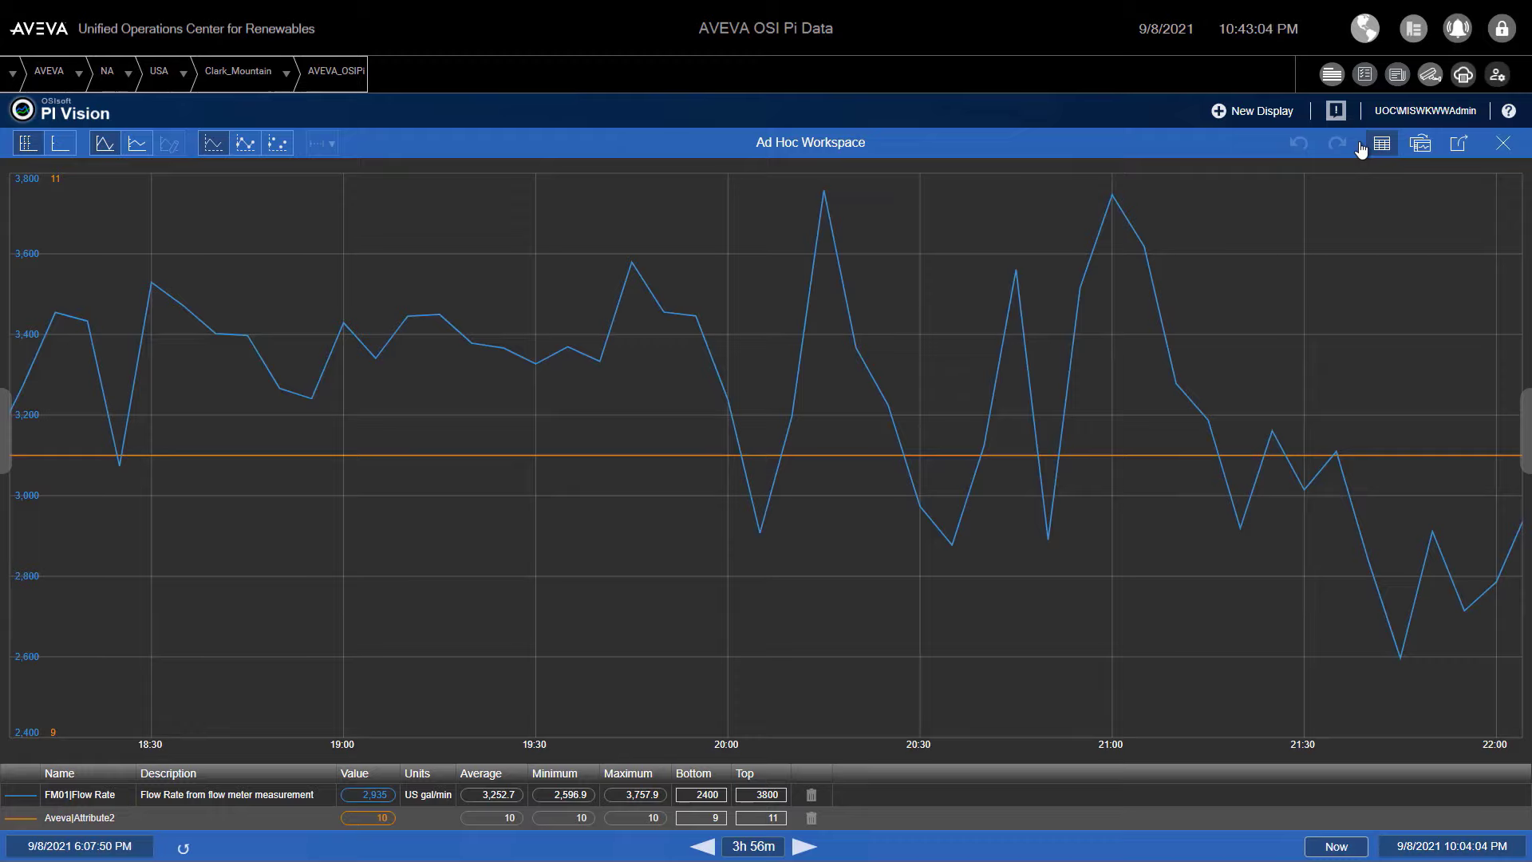